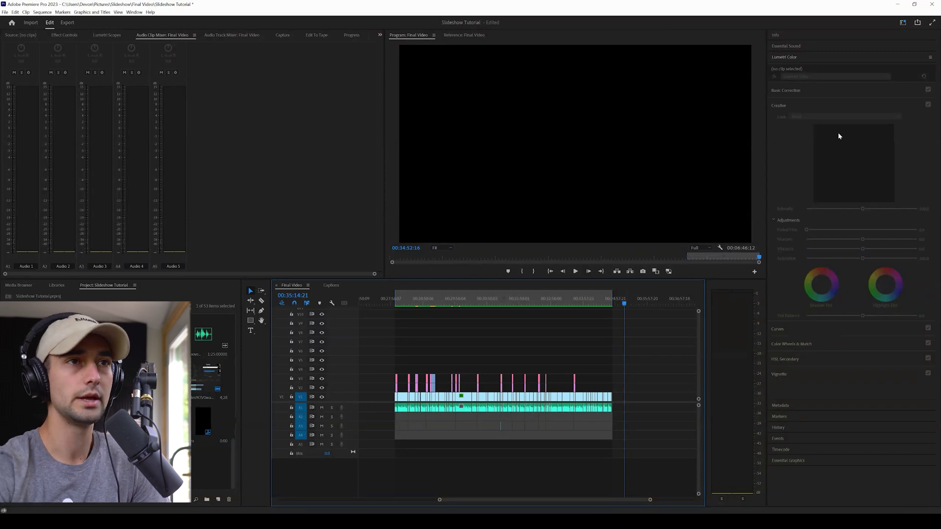
Step: Switch the editing layout to the Graphics workspace
{"action": "left_click", "coordinate": [795, 47]}
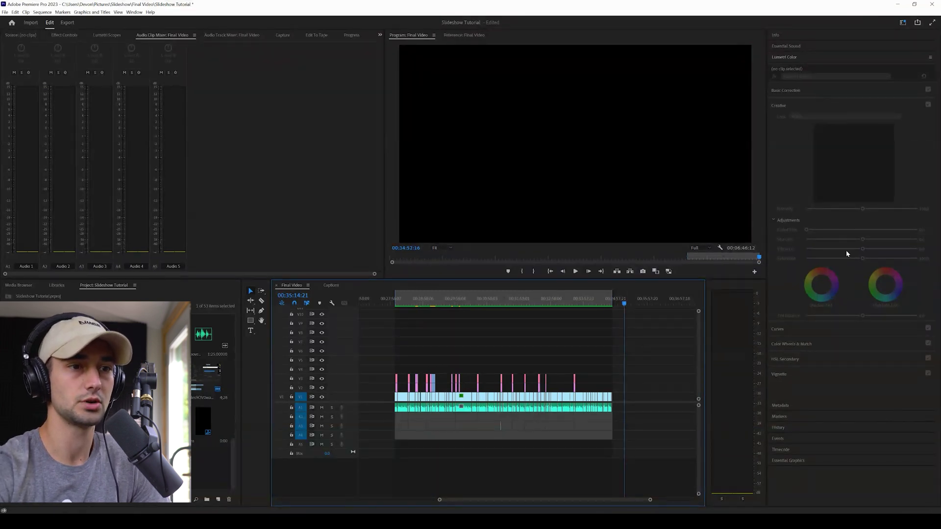
{"action": "left_click", "coordinate": [135, 12]}
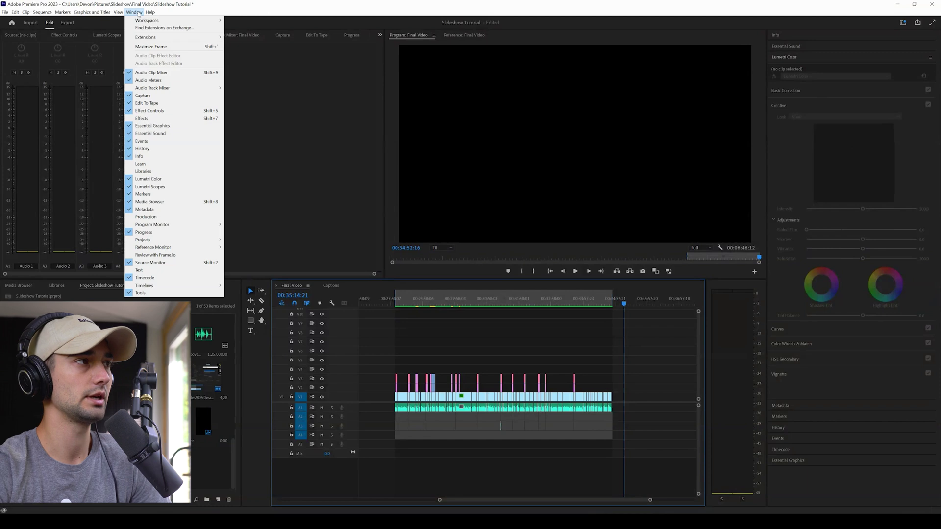
{"action": "mouse_move", "coordinate": [171, 21]}
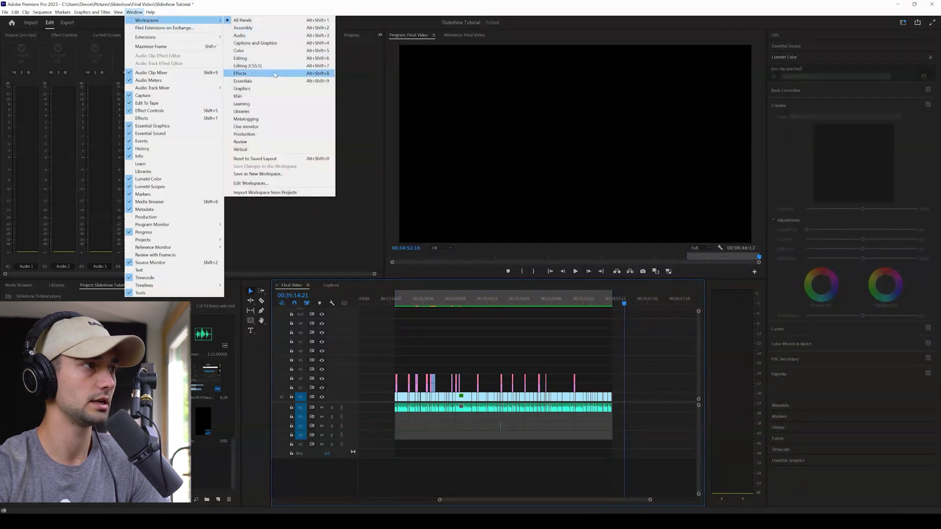
{"action": "left_click", "coordinate": [267, 88]}
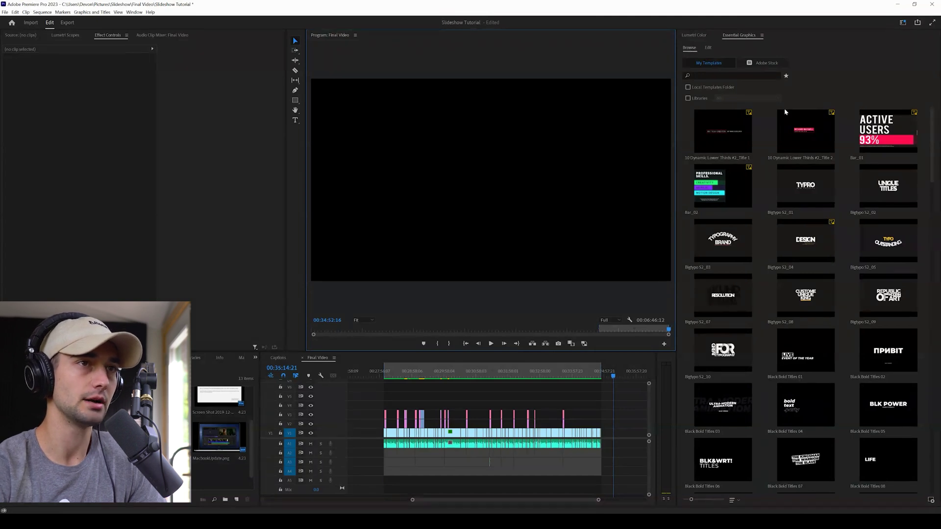
Step: Add the Bar_02 graphics template above the clips near the end of the Final Video sequence, accepting the font substitution
{"action": "scroll", "coordinate": [855, 305], "scroll_direction": "down", "scroll_amount": 10}
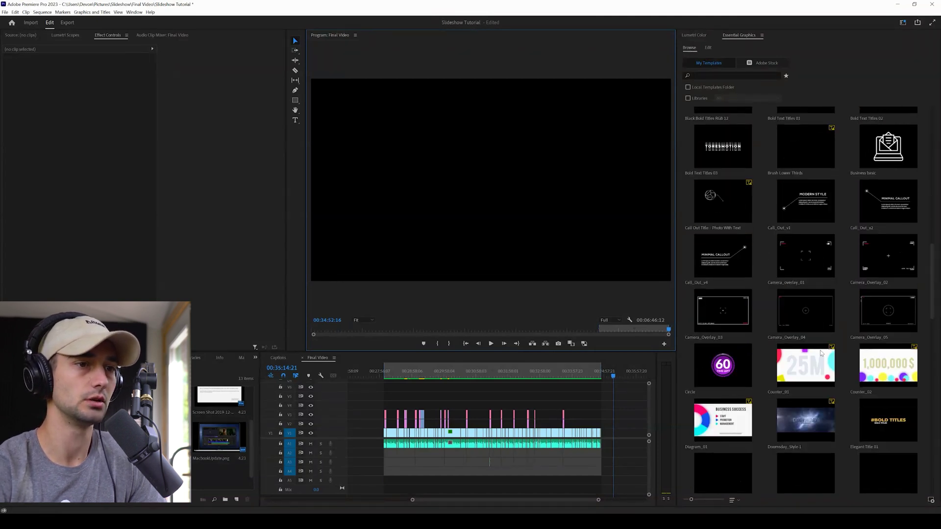
{"action": "scroll", "coordinate": [830, 337], "scroll_direction": "down", "scroll_amount": 7}
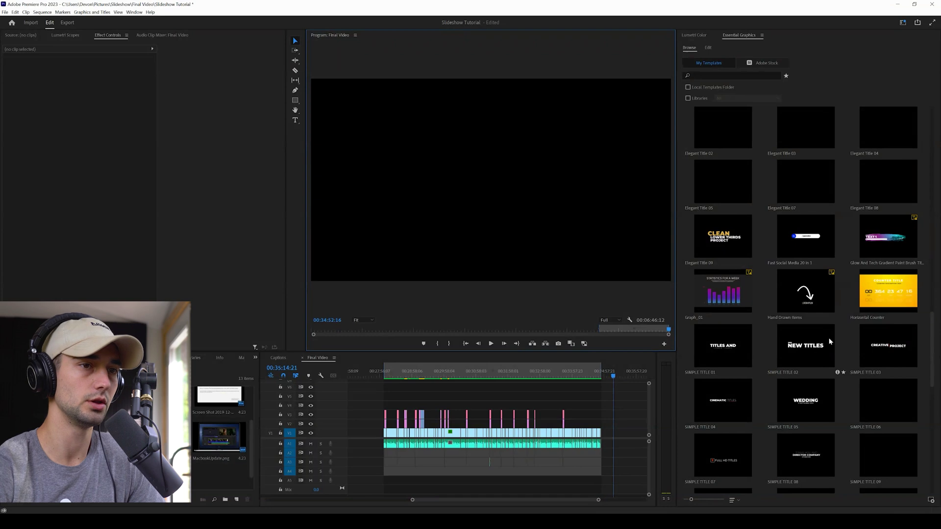
{"action": "scroll", "coordinate": [838, 328], "scroll_direction": "up", "scroll_amount": 2}
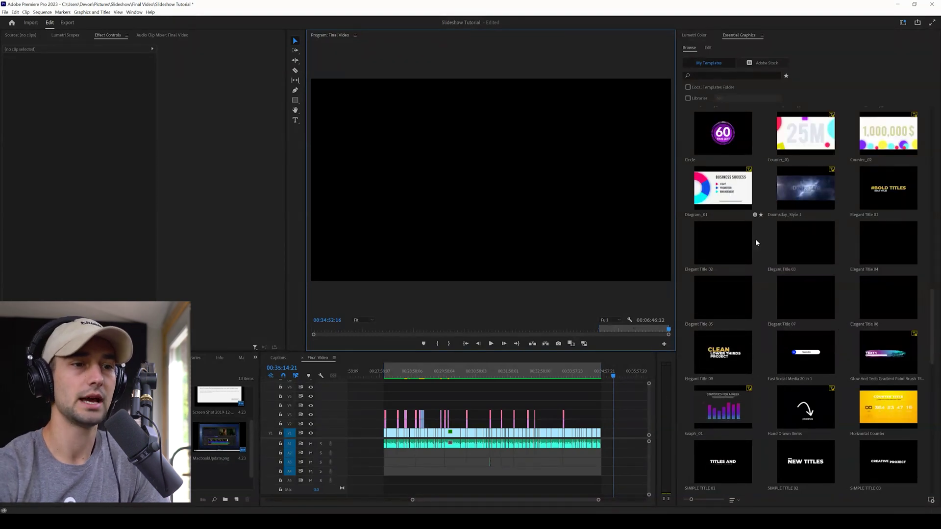
{"action": "scroll", "coordinate": [859, 406], "scroll_direction": "down", "scroll_amount": 10}
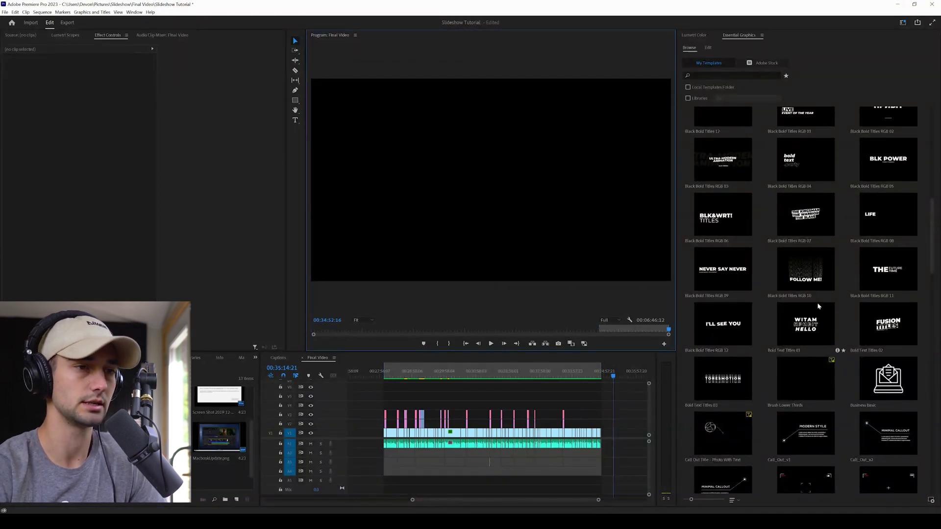
{"action": "scroll", "coordinate": [815, 306], "scroll_direction": "up", "scroll_amount": 5}
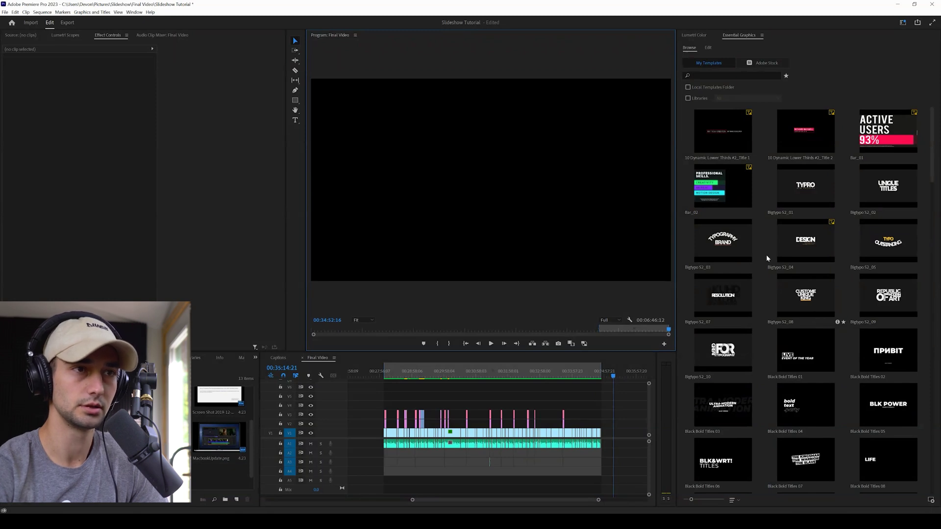
{"action": "left_click_drag", "start_coordinate": [721, 192], "coordinate": [567, 405]}
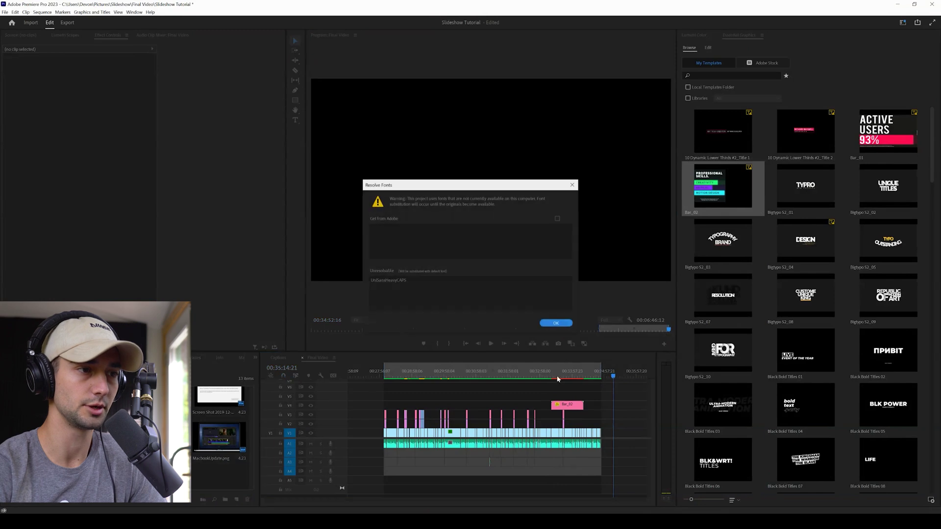
{"action": "left_click", "coordinate": [557, 323]}
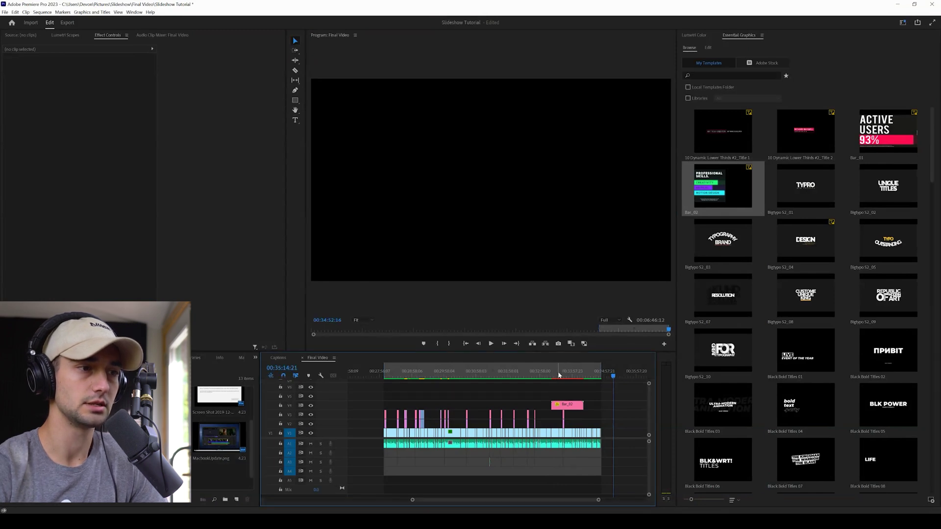
Step: Scale the Bar_02 graphic clip to the sequence's frame size
{"action": "left_click", "coordinate": [567, 407]}
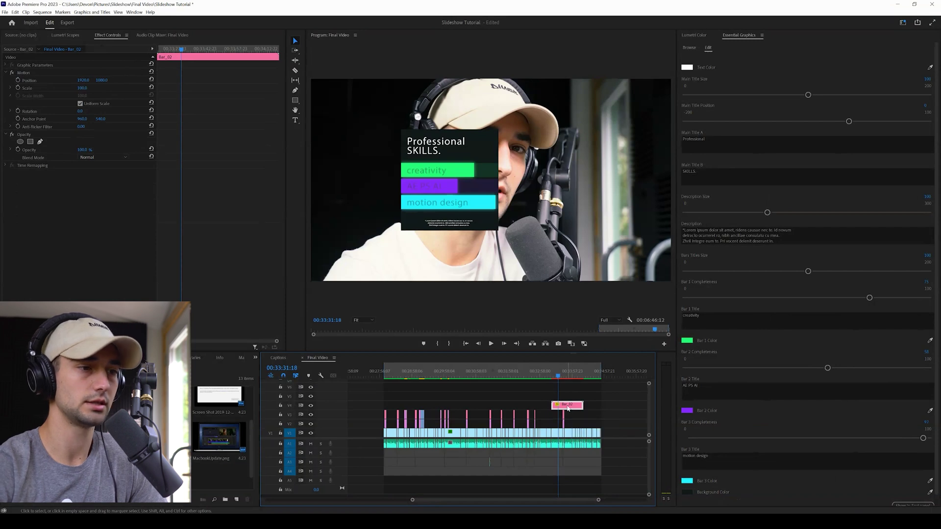
{"action": "right_click", "coordinate": [572, 406]}
{"action": "left_click", "coordinate": [600, 328]}
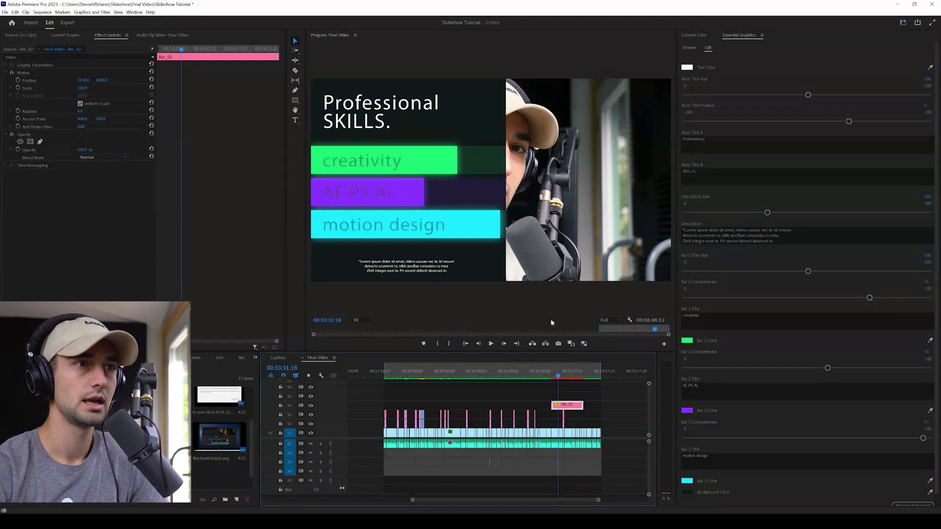
Step: Set the Bar_02 graphic's Main Title A to "8482" and Main Title B to "media"
{"action": "left_click", "coordinate": [718, 141]}
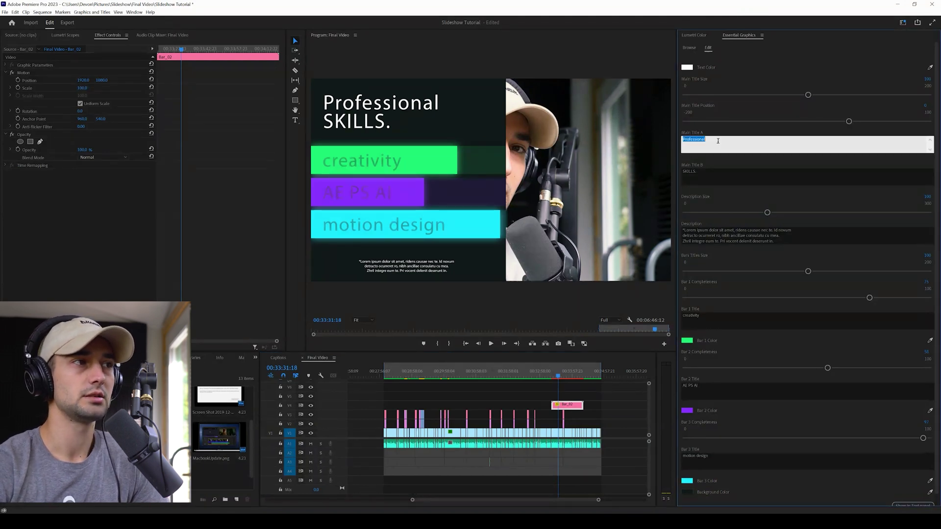
{"action": "type", "text": "8482"}
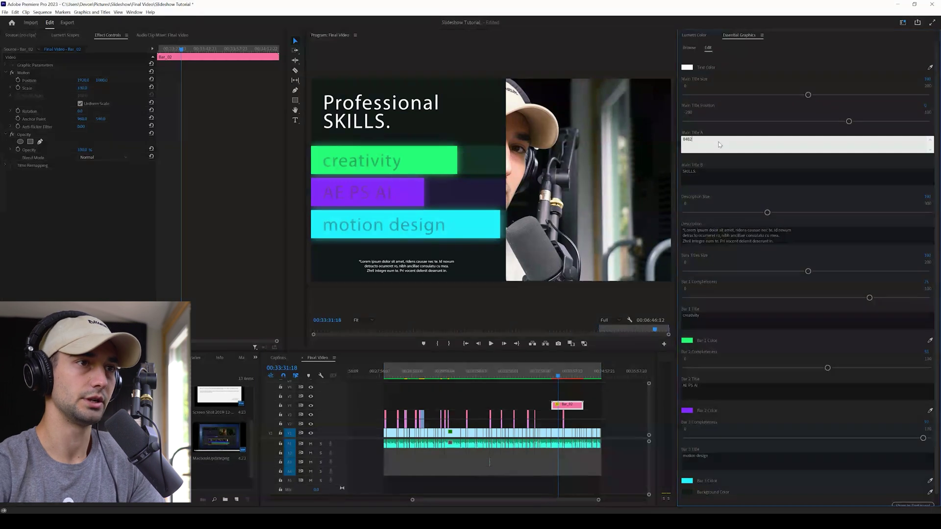
{"action": "left_click", "coordinate": [723, 182]}
{"action": "type", "text": "media"}
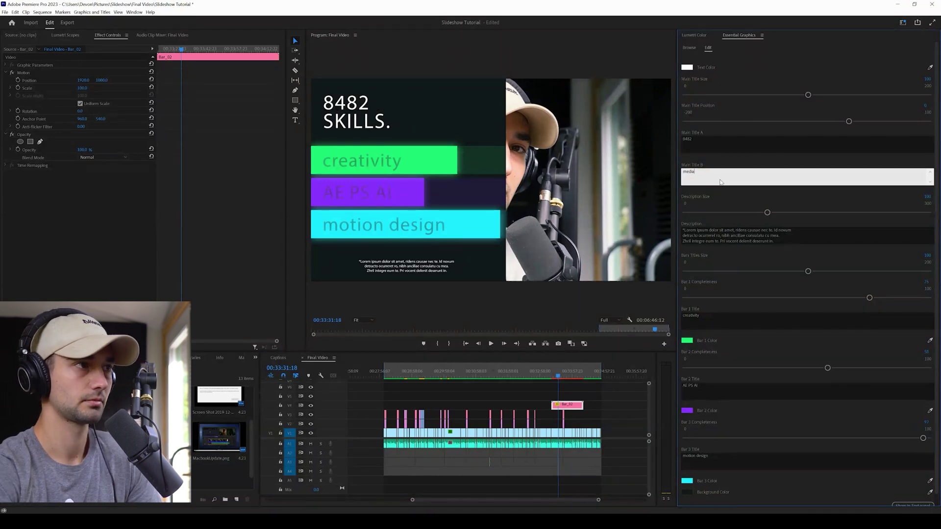
{"action": "left_click", "coordinate": [745, 188]}
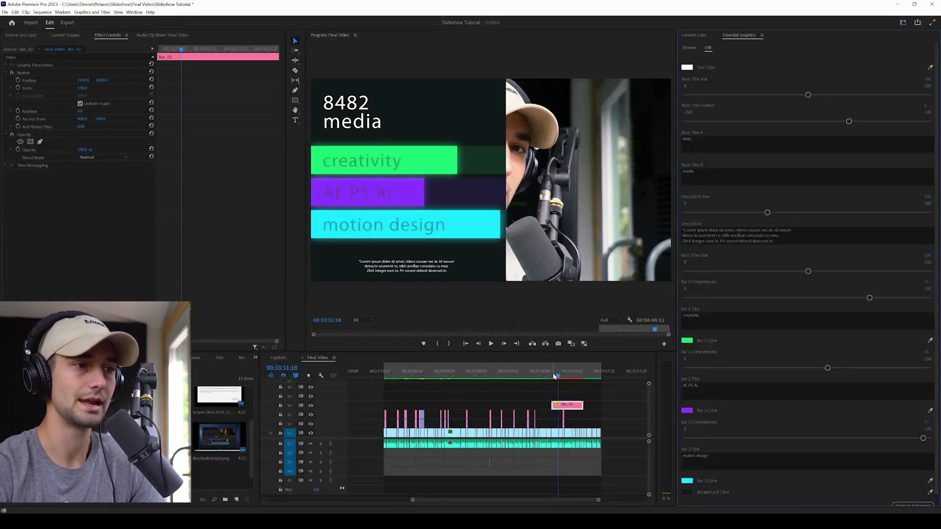
Step: Play the sequence from just before the Bar_02 graphic to check its intro animation, and return to its start
{"action": "left_click", "coordinate": [550, 376]}
{"action": "key", "text": "j"}
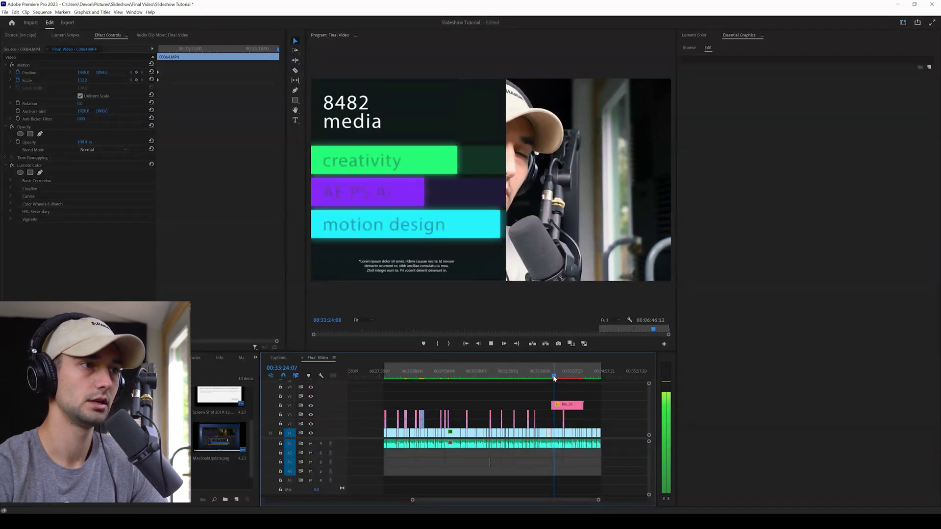
{"action": "left_click", "coordinate": [492, 343]}
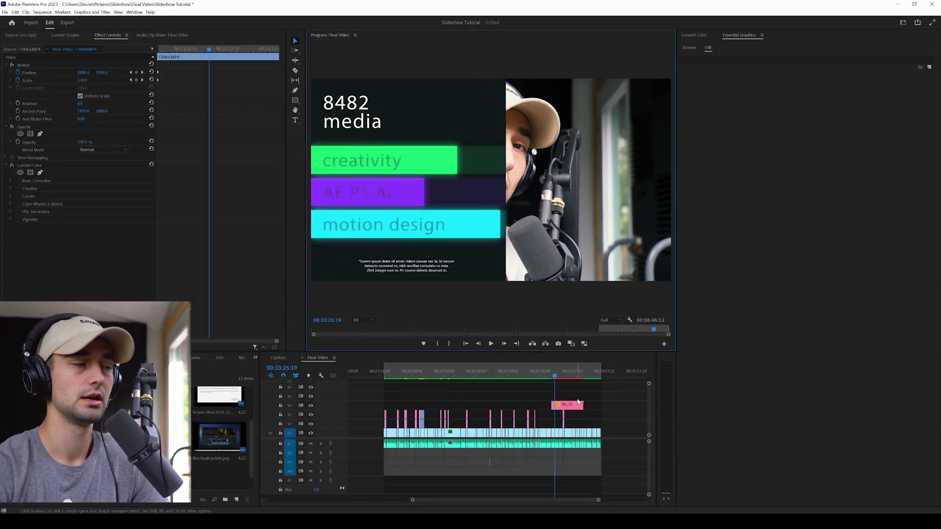
{"action": "left_click", "coordinate": [552, 376]}
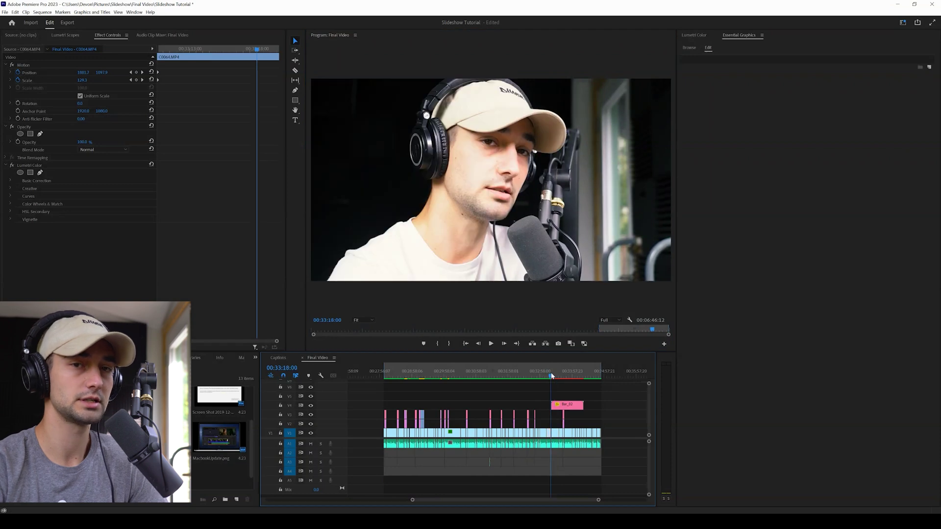
Step: Mark an in-to-out range spanning the Bar_02 graphic and render that section of the sequence
{"action": "left_click_drag", "start_coordinate": [552, 375], "coordinate": [567, 375]}
{"action": "left_click", "coordinate": [572, 406]}
{"action": "key", "text": "i"}
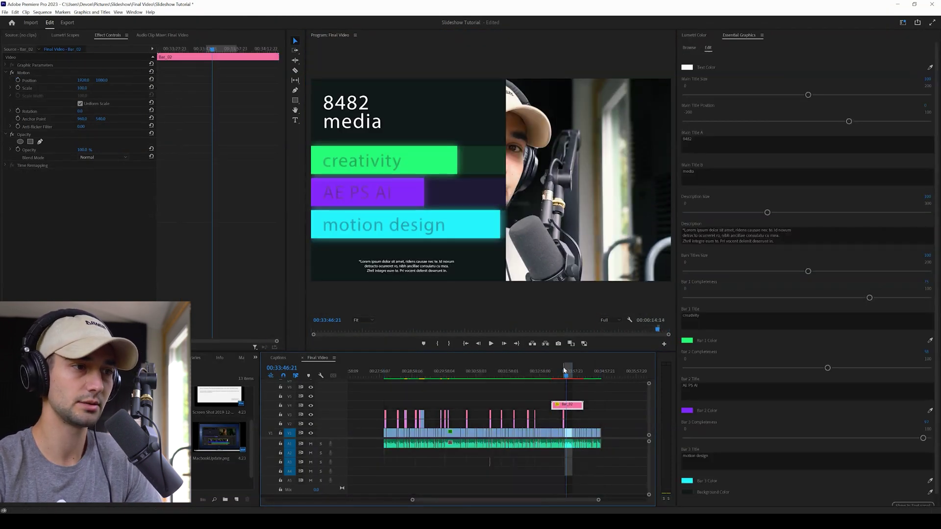
{"action": "mouse_move", "coordinate": [565, 366]}
{"action": "left_mouse_down"}
{"action": "mouse_move", "coordinate": [554, 366]}
{"action": "mouse_move", "coordinate": [584, 368]}
{"action": "left_mouse_up"}
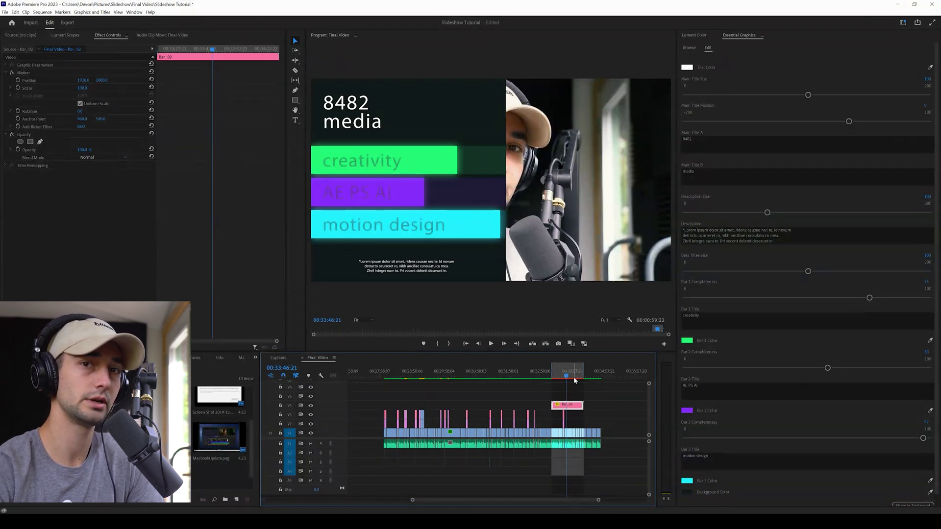
{"action": "left_click", "coordinate": [42, 11]}
{"action": "left_click", "coordinate": [59, 37]}
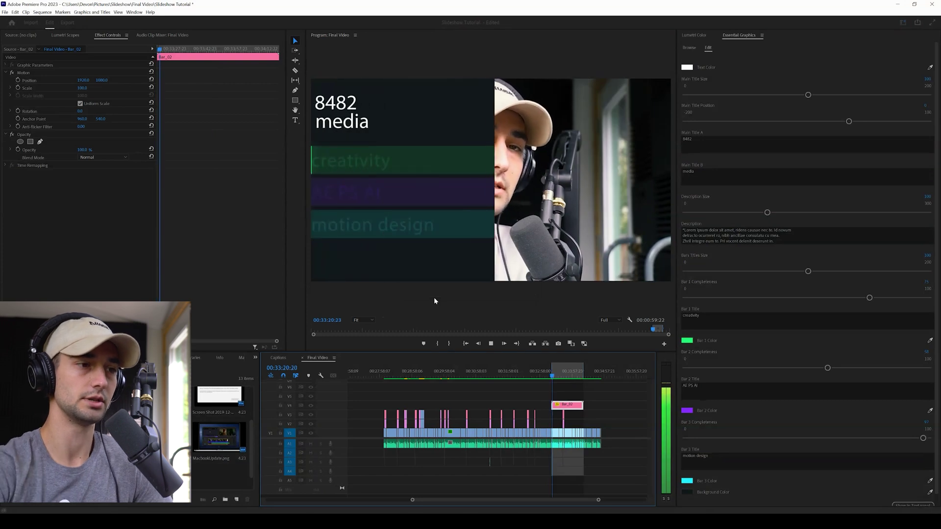
Step: Replay the rendered section from just before the Bar_02 graphic to check how smoothly its animation runs
{"action": "key", "text": "space"}
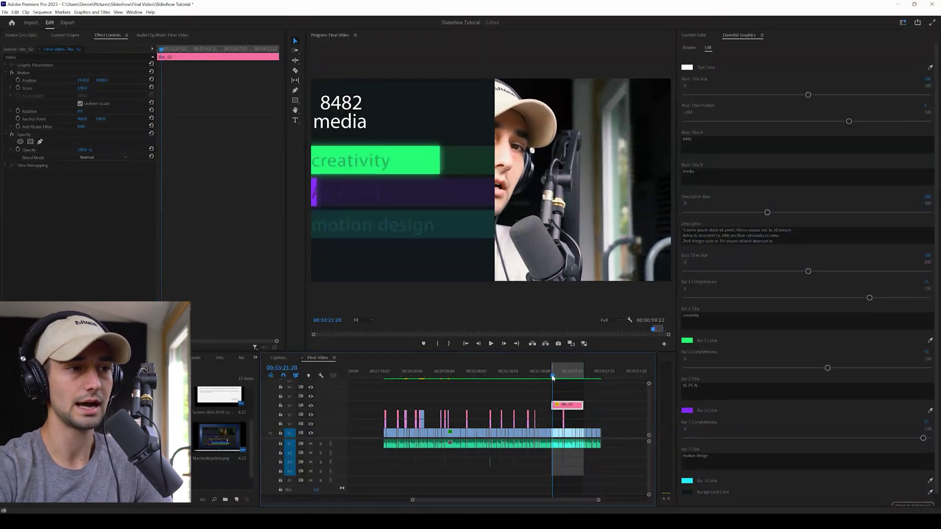
{"action": "left_click_drag", "start_coordinate": [552, 377], "coordinate": [550, 376]}
{"action": "key", "text": "space"}
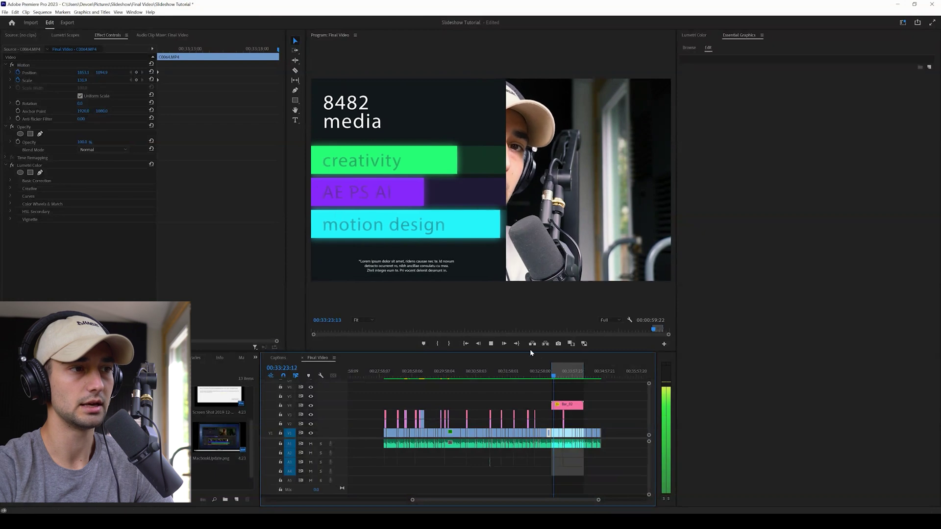
{"action": "left_click", "coordinate": [491, 344]}
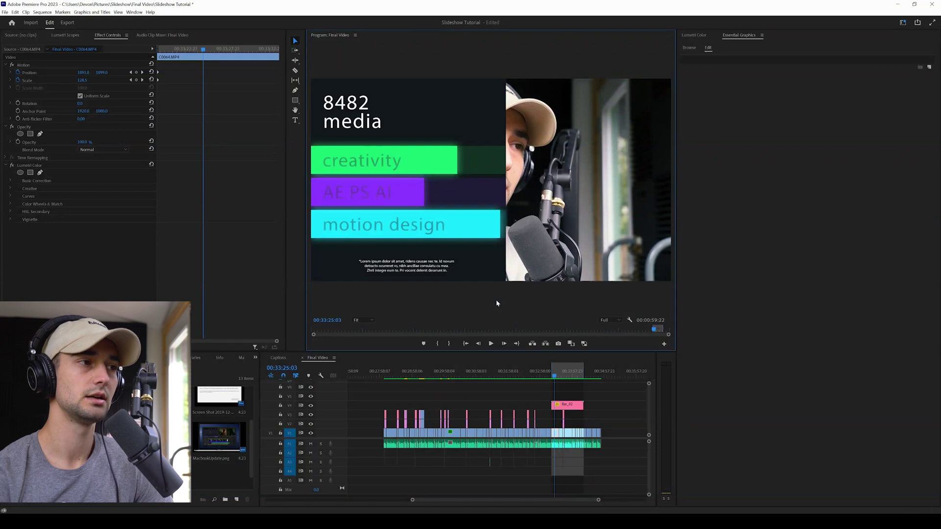
Step: Select the Bar_02 graphic to review its editable text, size and colour properties
{"action": "left_click", "coordinate": [564, 409]}
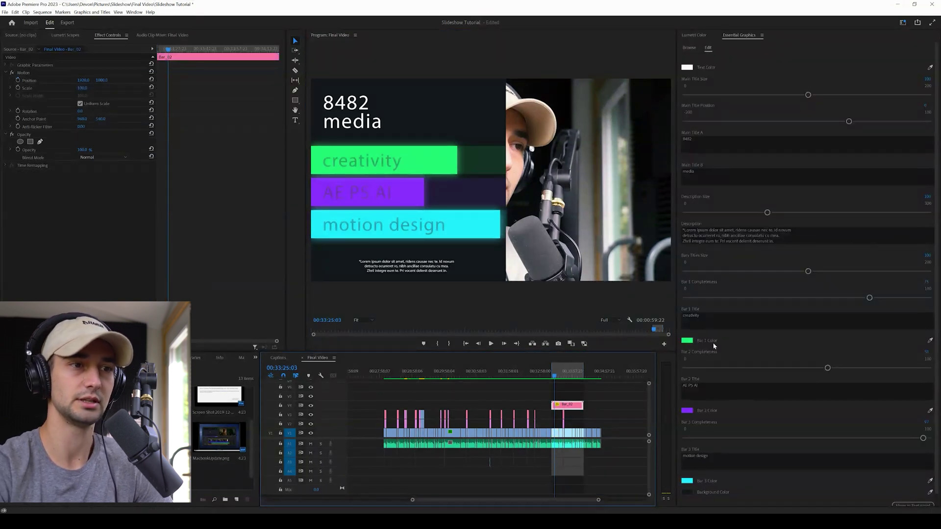
{"action": "left_click", "coordinate": [939, 249]}
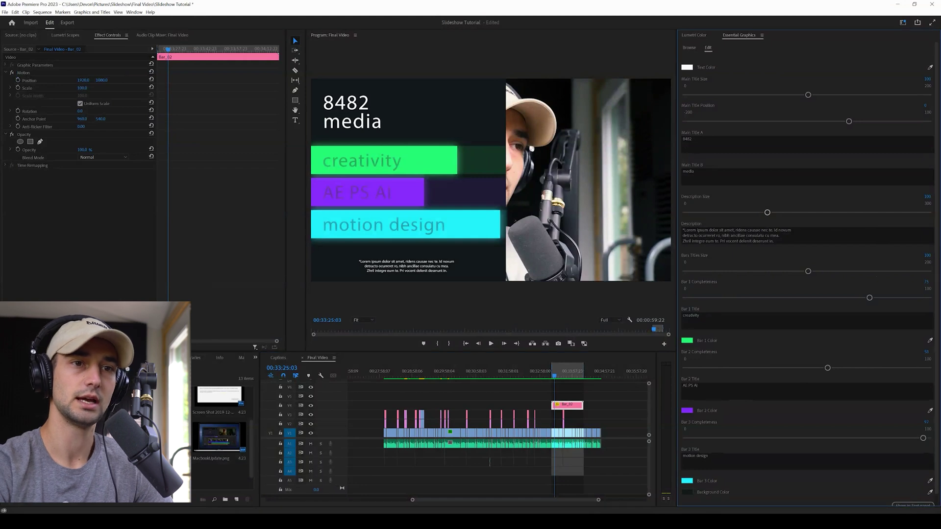